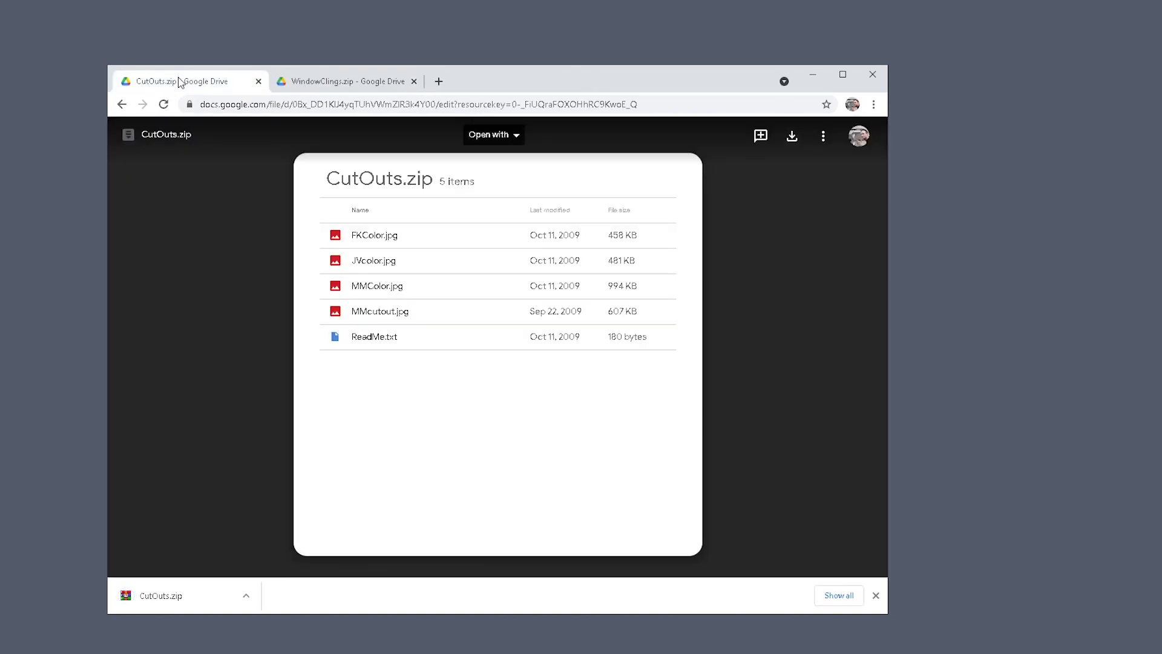
Switch to the WindowClings.zip listing and open the downloaded CutOuts.zip archive.
left_click(327, 82)
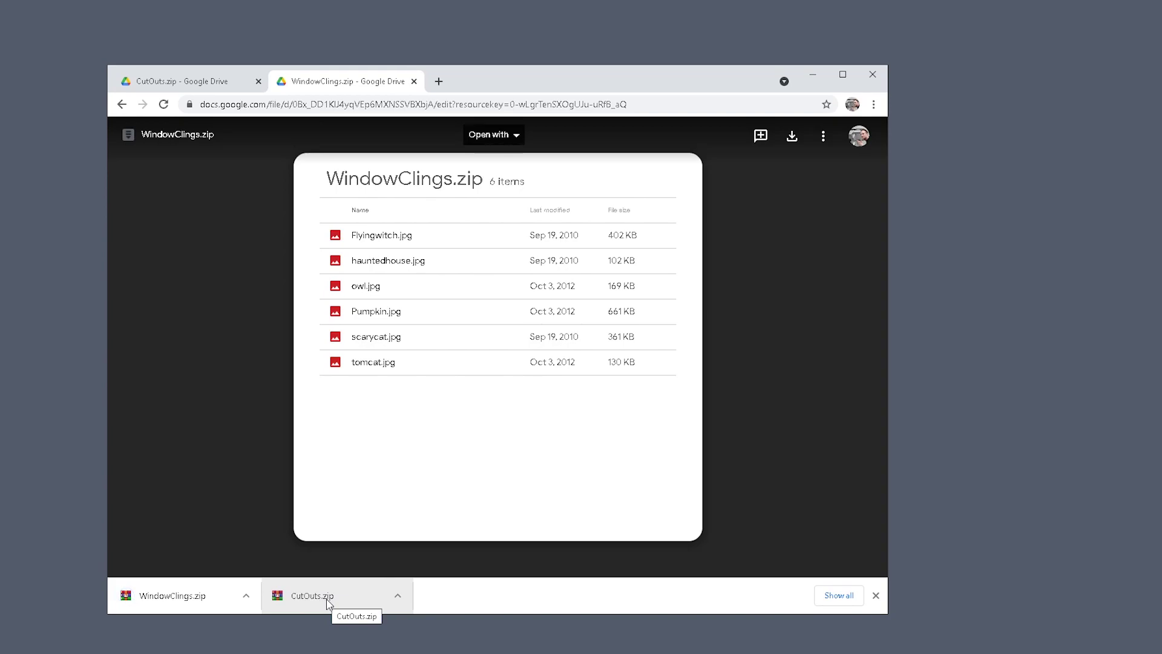
left_click(327, 605)
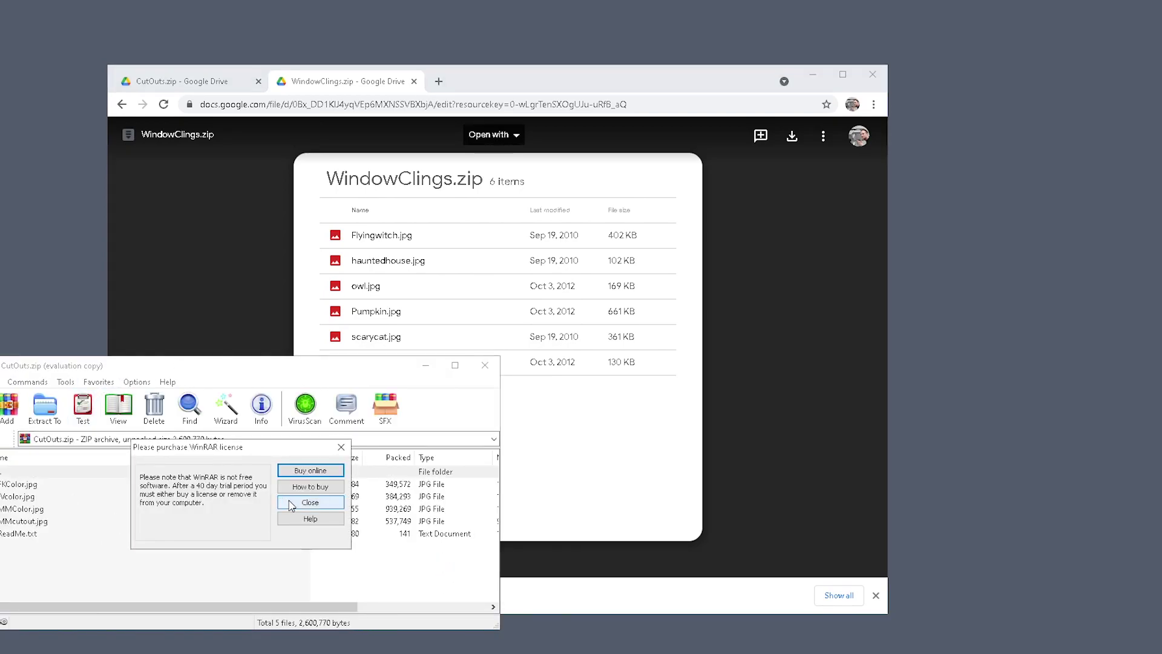
Drag MMColor.jpg from CutOuts.zip onto the desktop and preview it in Photos.
left_click(283, 503)
left_click_drag(294, 368, 773, 239)
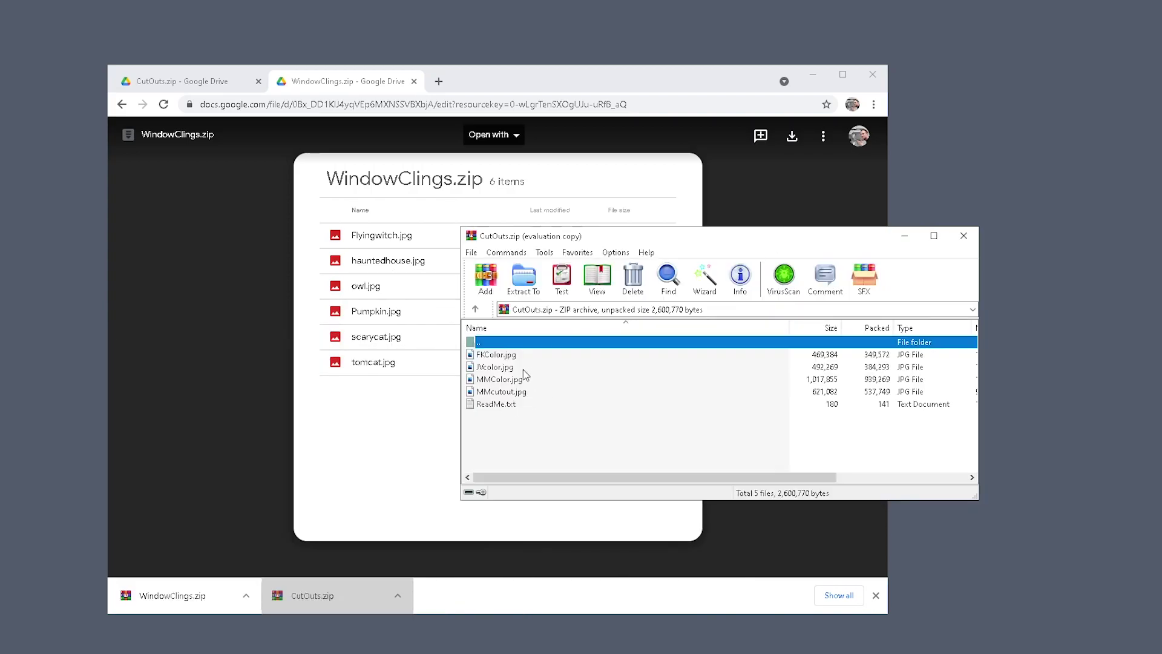
left_click_drag(515, 383, 1005, 131)
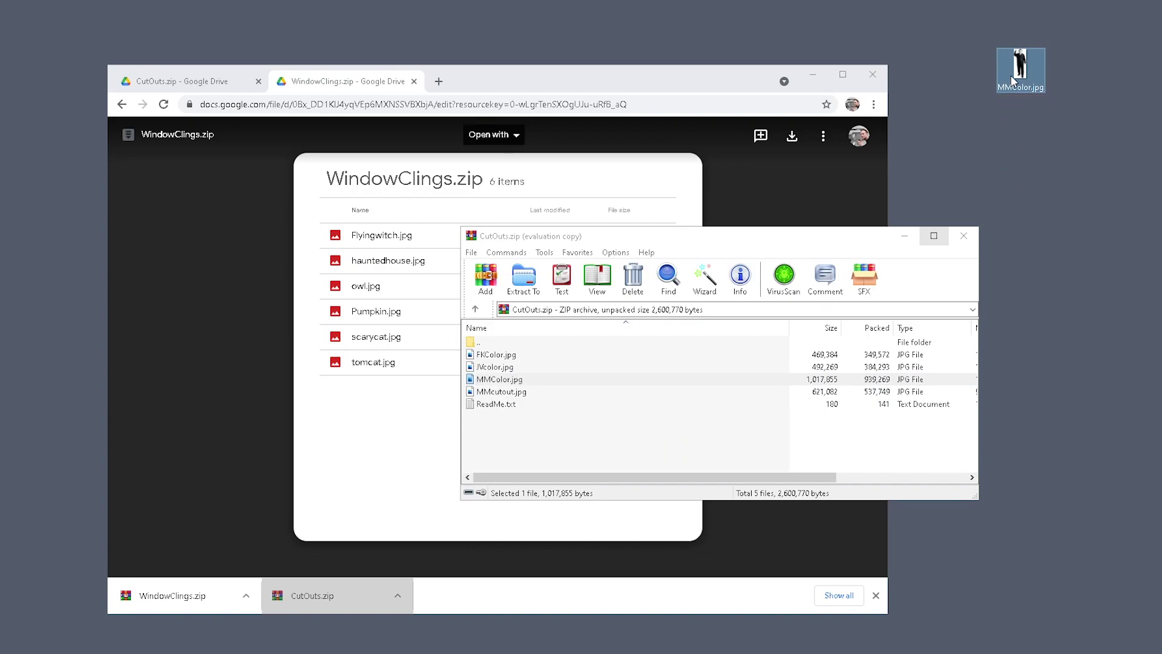
double_click(1017, 73)
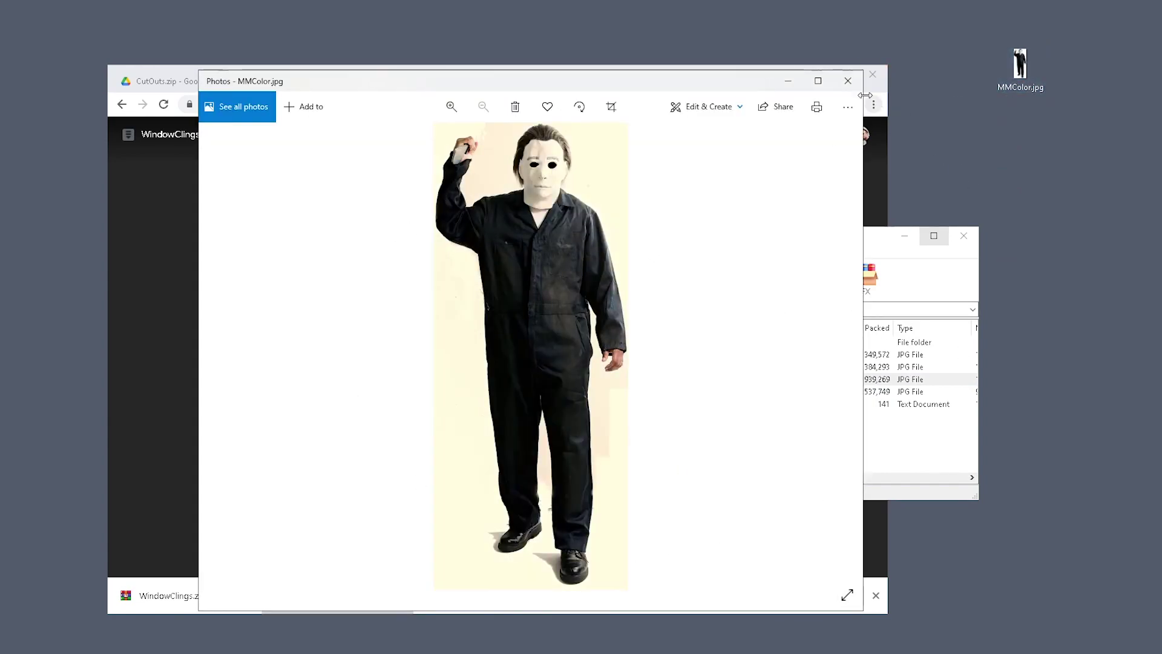
left_click(848, 84)
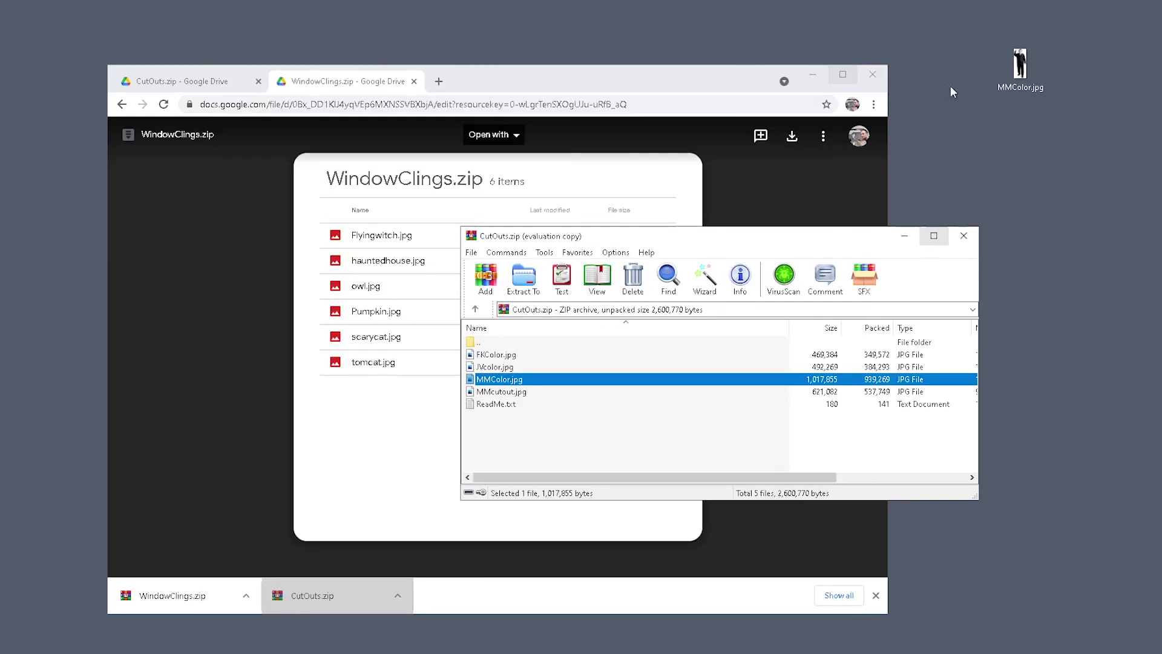
right_click(1022, 62)
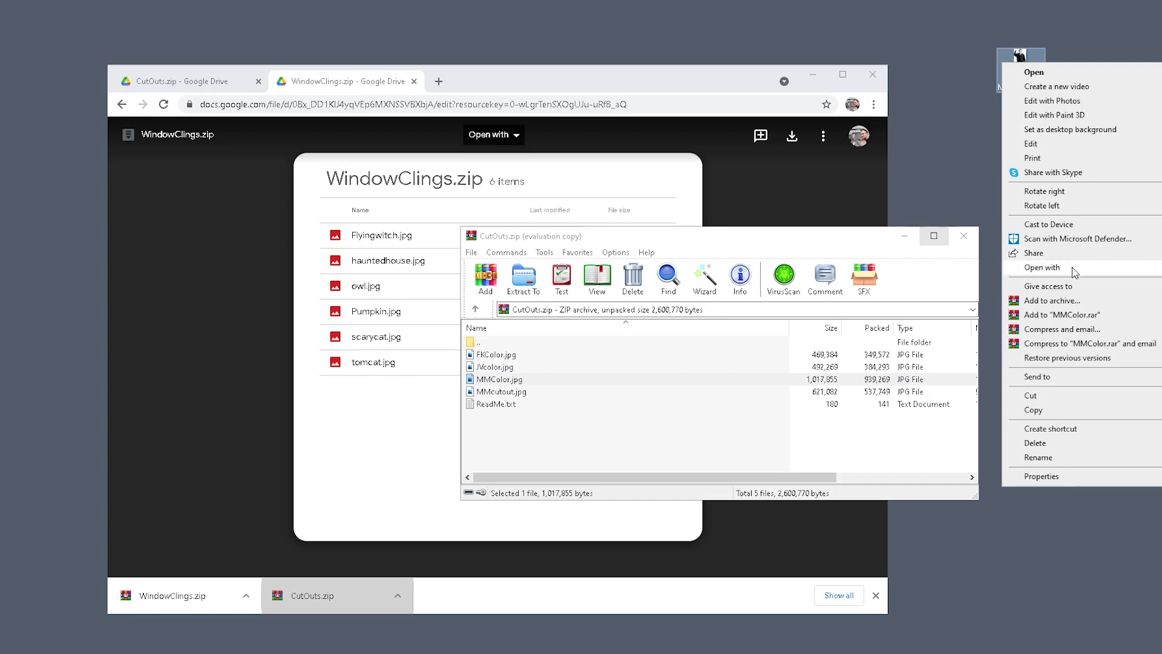
mouse_move(1042, 267)
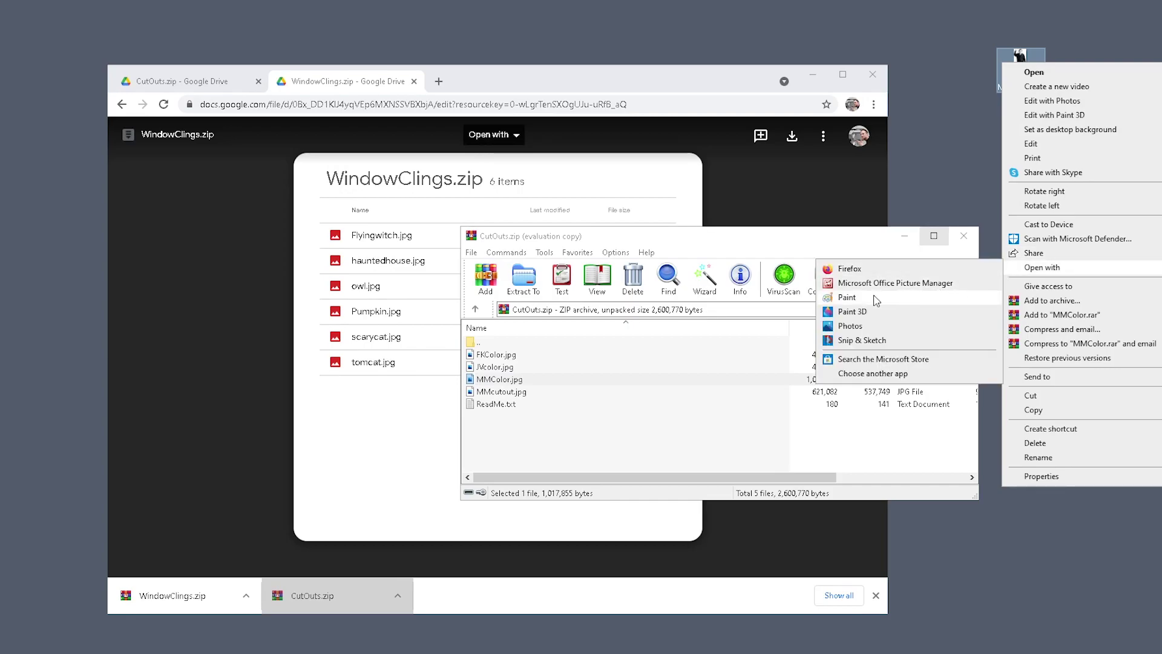
Open MMColor.jpg in Paint and set page setup to portrait at 100% scaling.
left_click(849, 298)
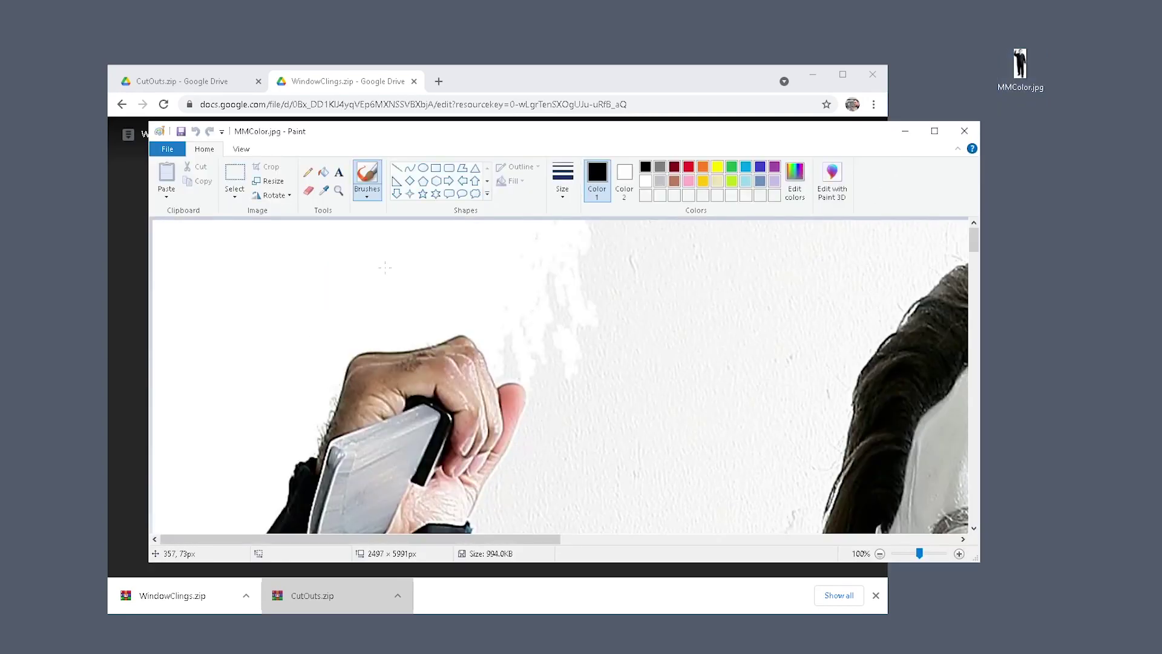
mouse_move(519, 540)
left_mouse_down()
mouse_move(714, 520)
mouse_move(272, 237)
left_mouse_up()
left_click(175, 150)
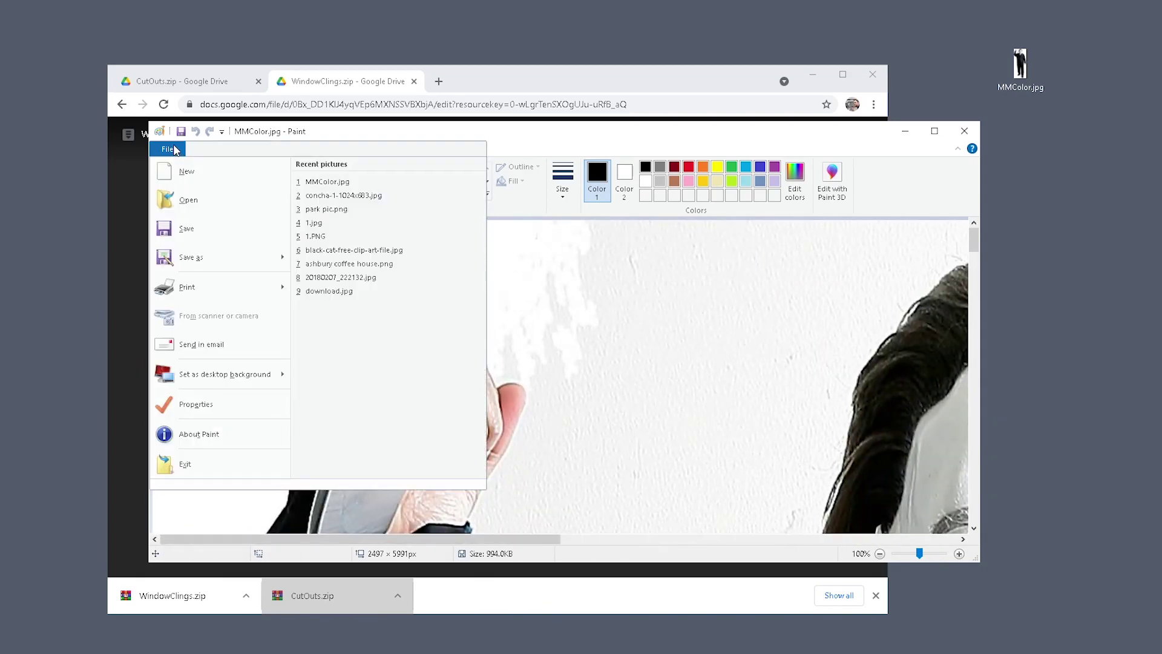
mouse_move(218, 287)
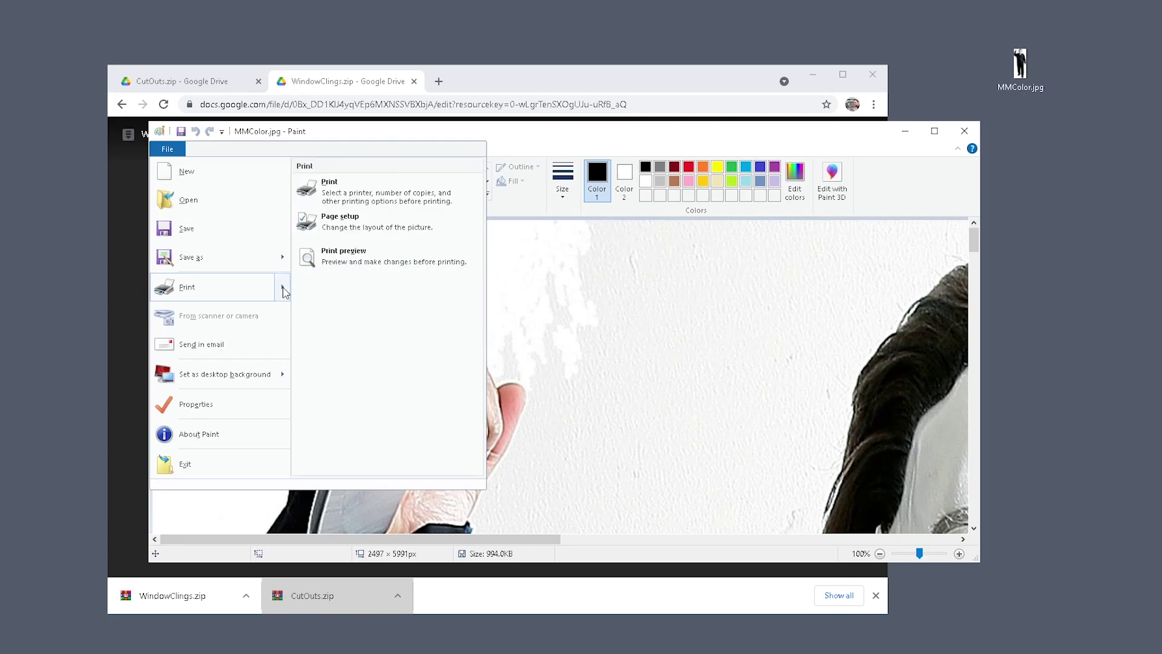
left_click(386, 230)
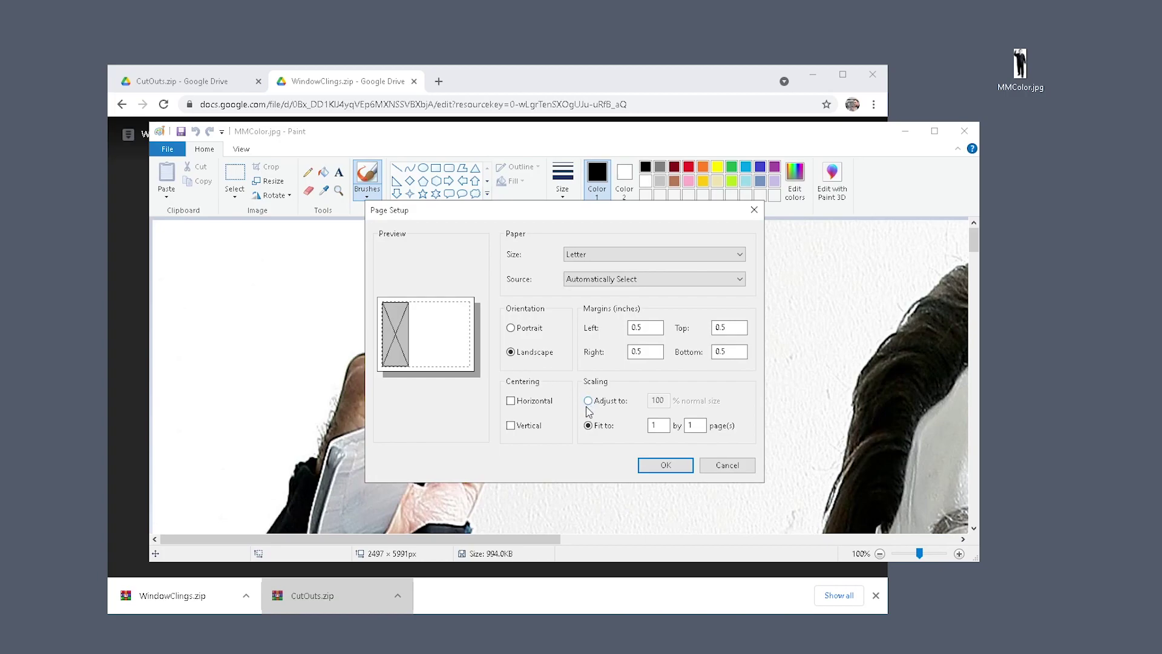
left_click(519, 335)
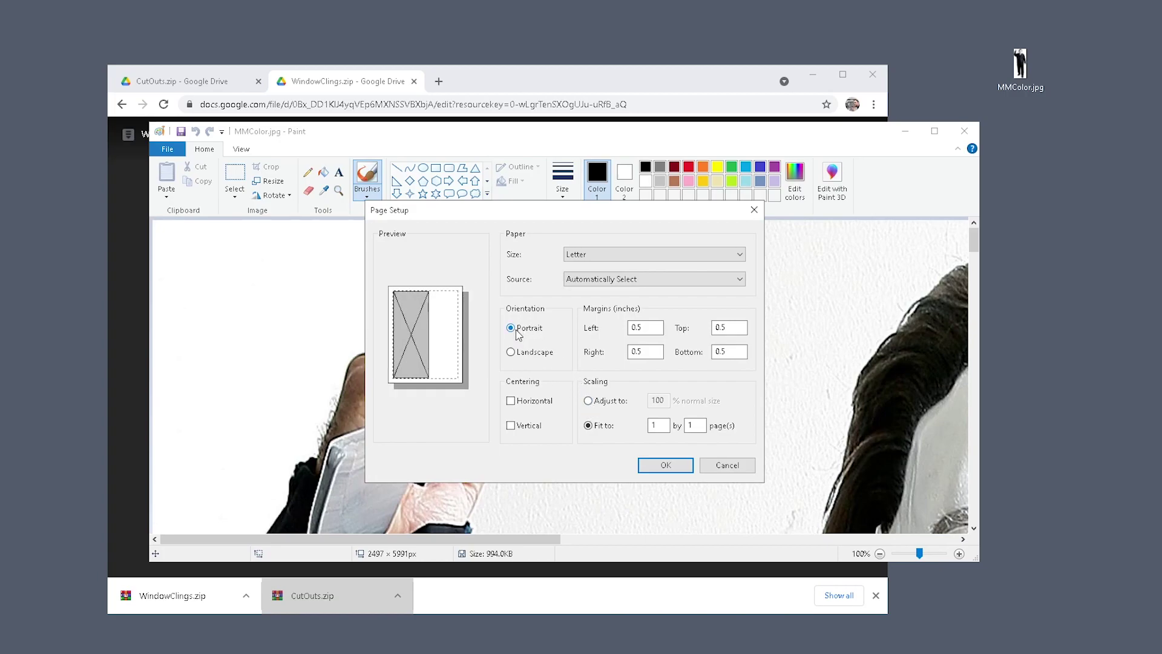
left_click(600, 405)
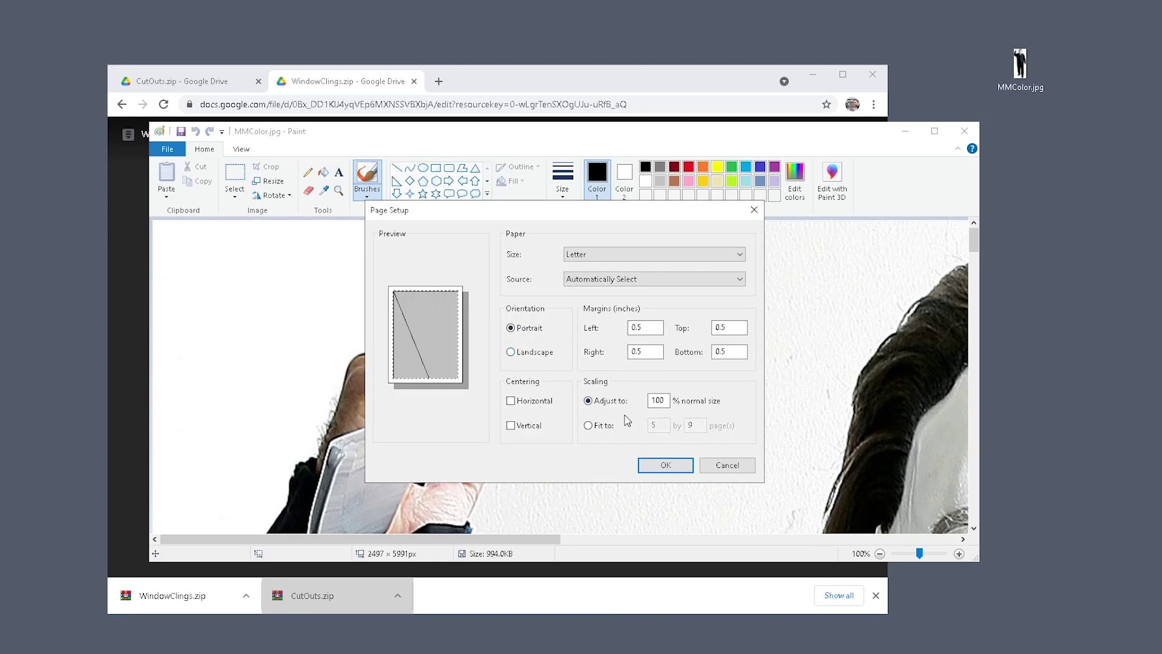
left_click(677, 469)
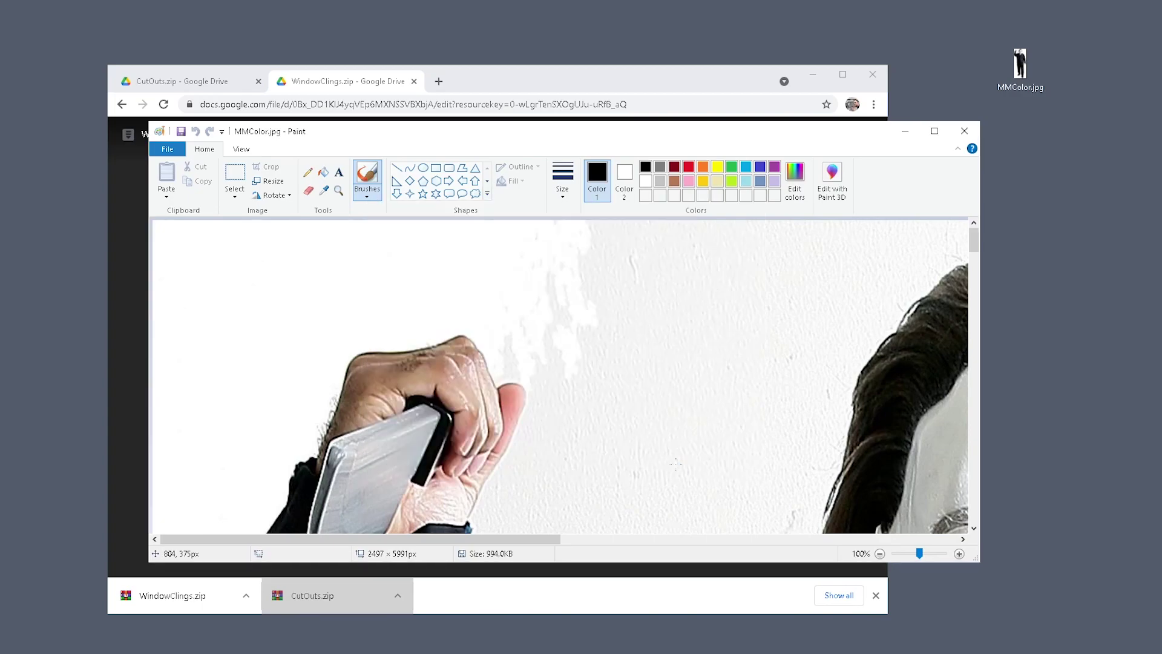
Reconfirm MMColor.jpg's portrait, 100% page setup.
left_click(167, 149)
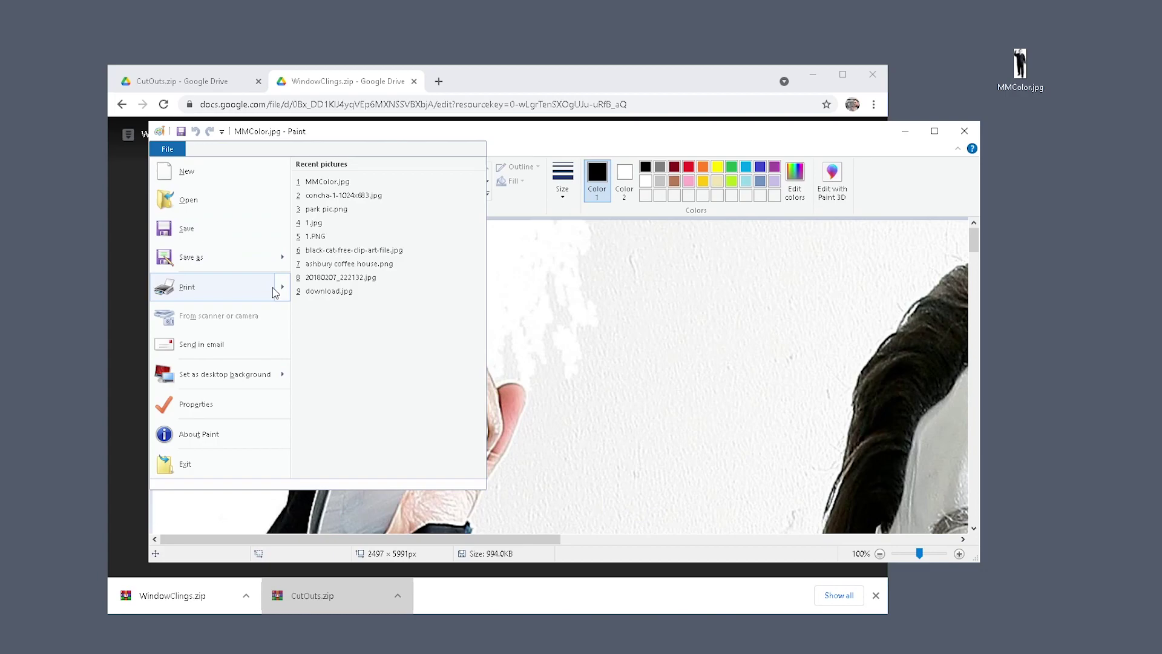
mouse_move(218, 287)
left_click(345, 223)
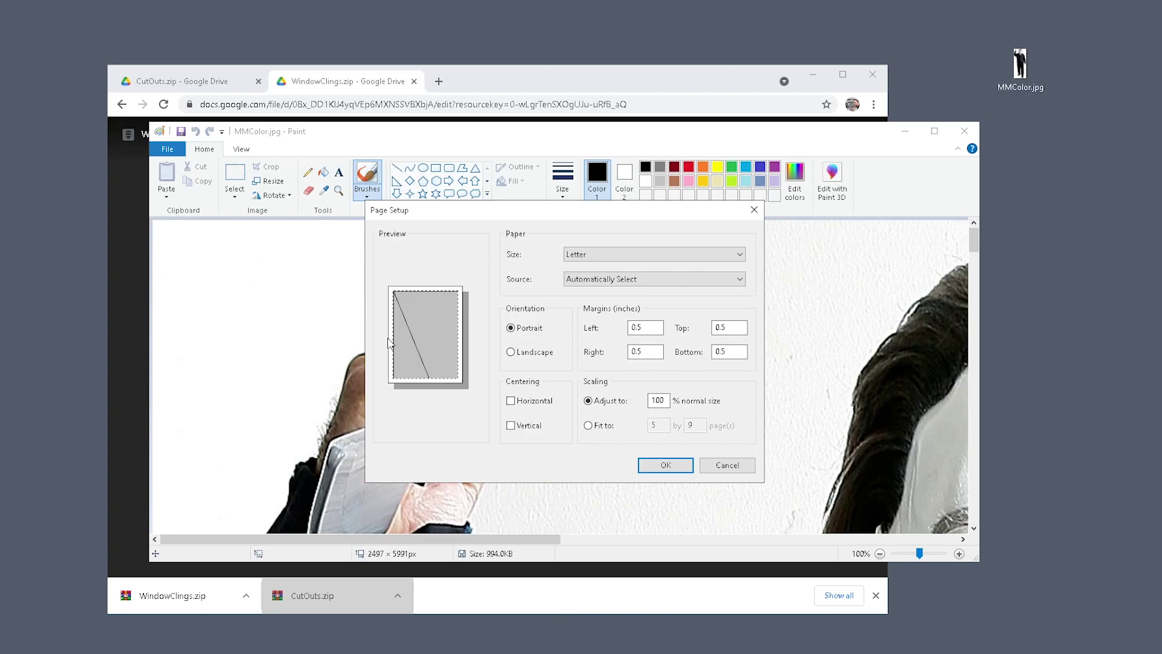
left_click(668, 465)
Print MMColor.jpg at full size across the letter pages.
left_click(167, 148)
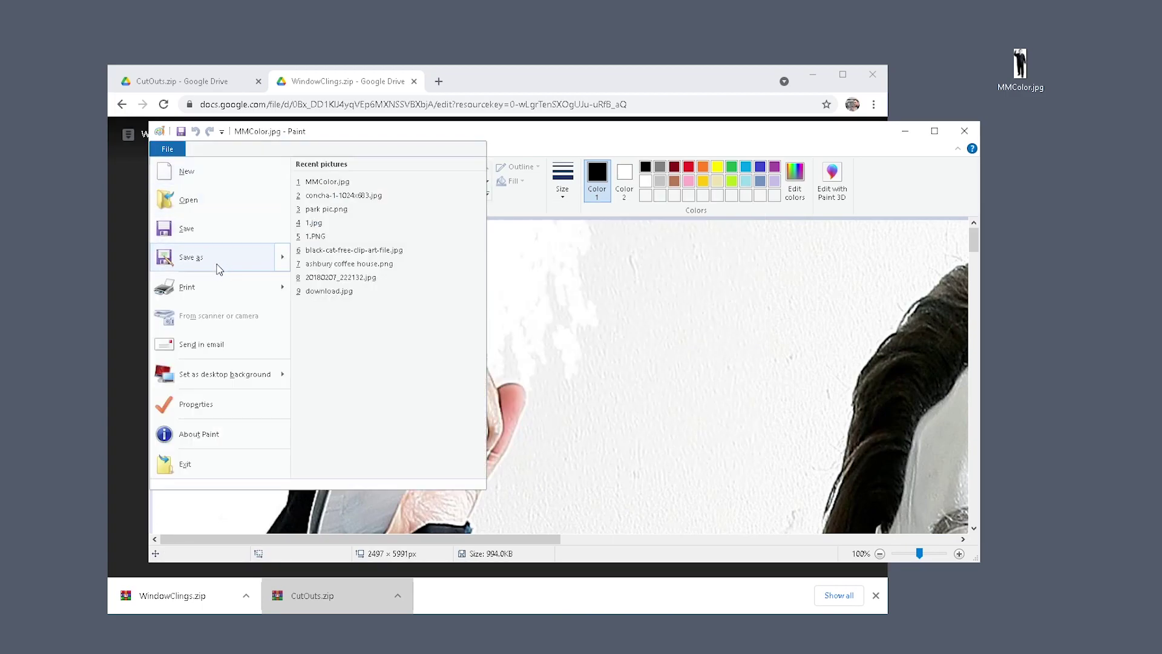
left_click(216, 281)
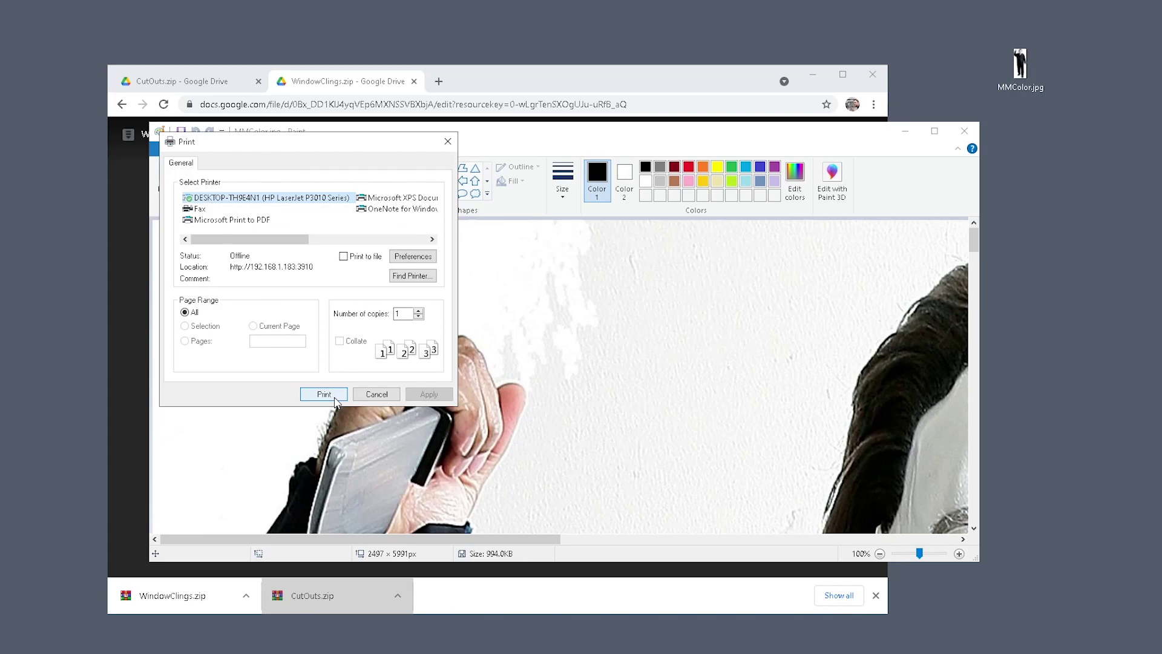
left_click(324, 394)
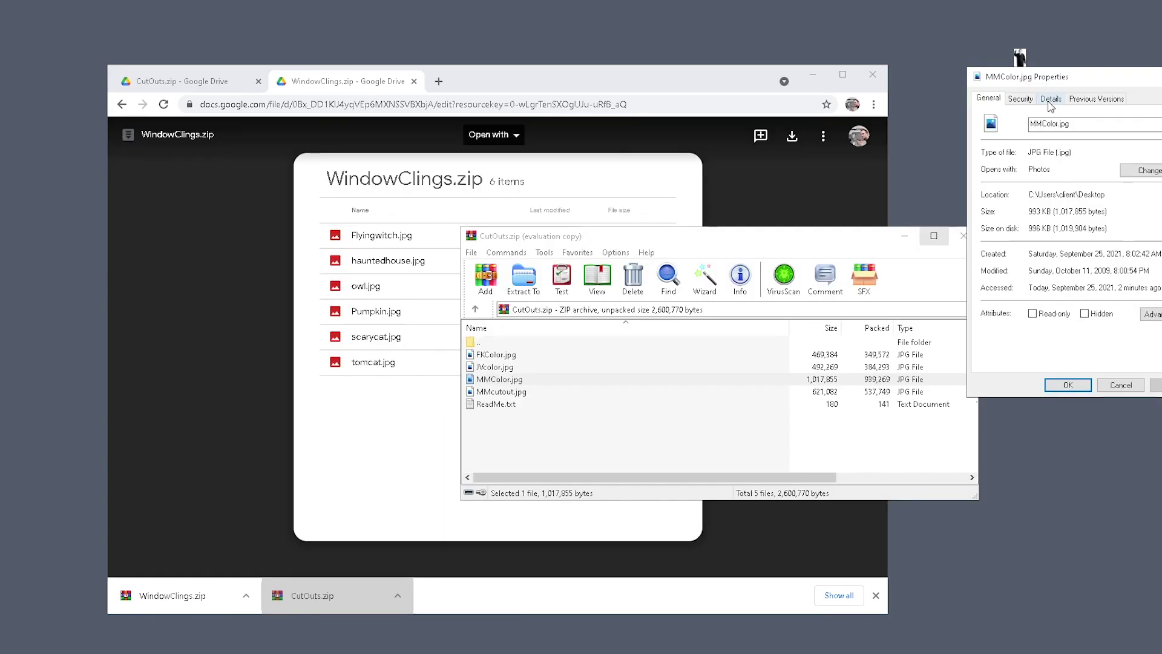
left_click(1051, 98)
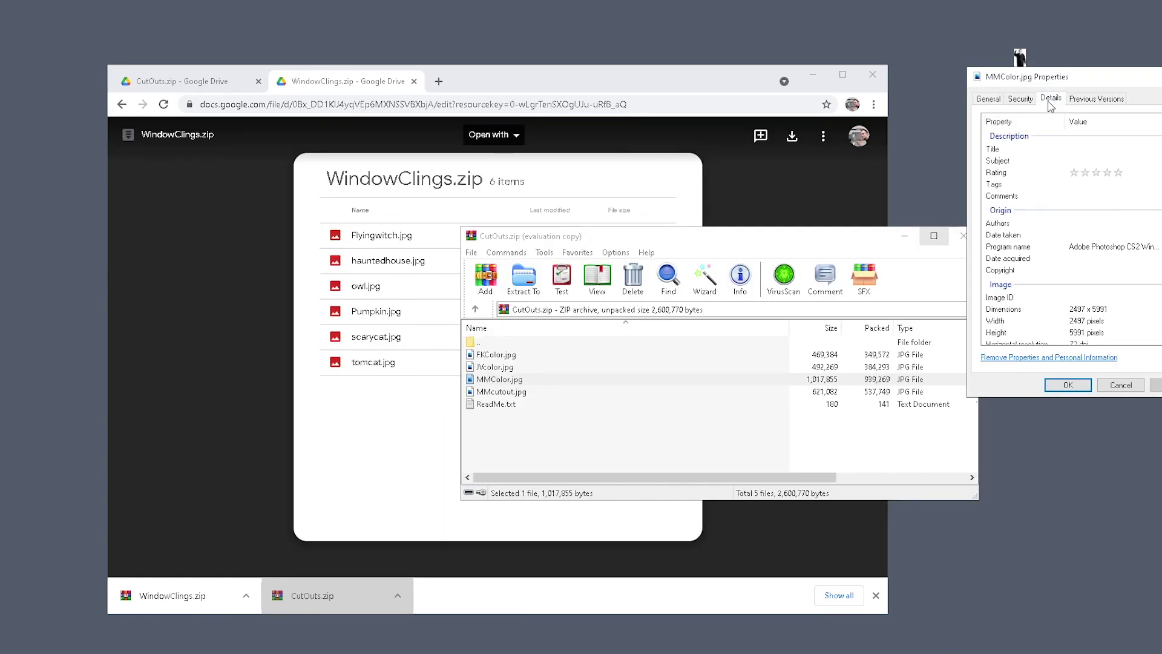
Check MMColor.jpg's Details tab showing 2497 × 5991 pixel dimensions.
left_click(1094, 314)
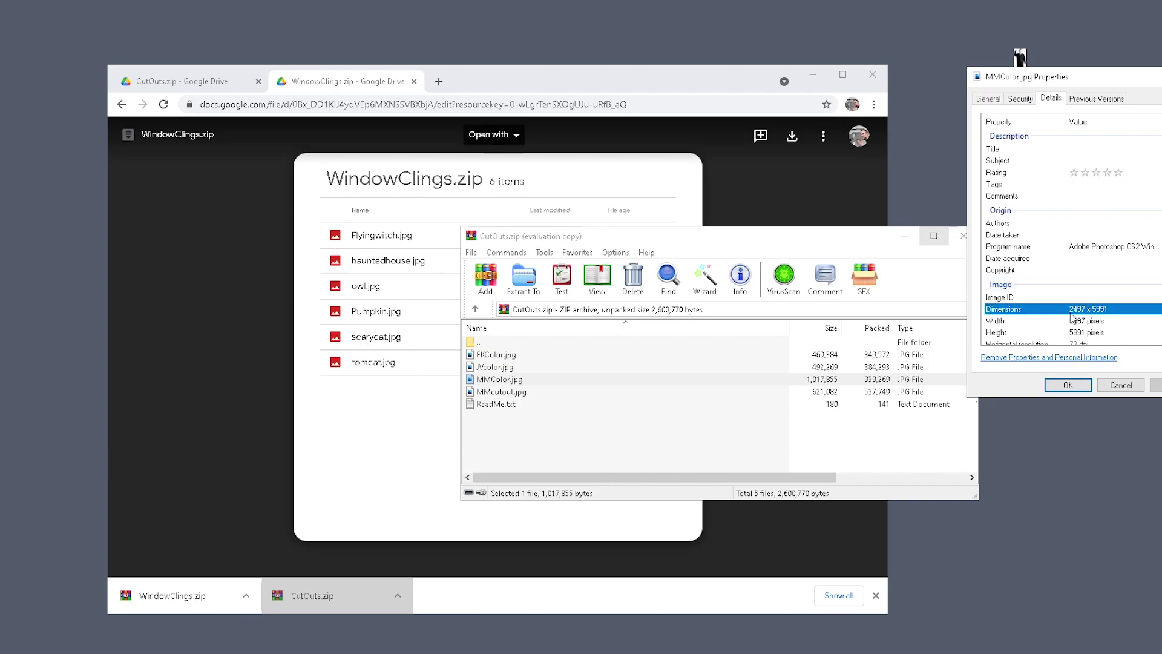